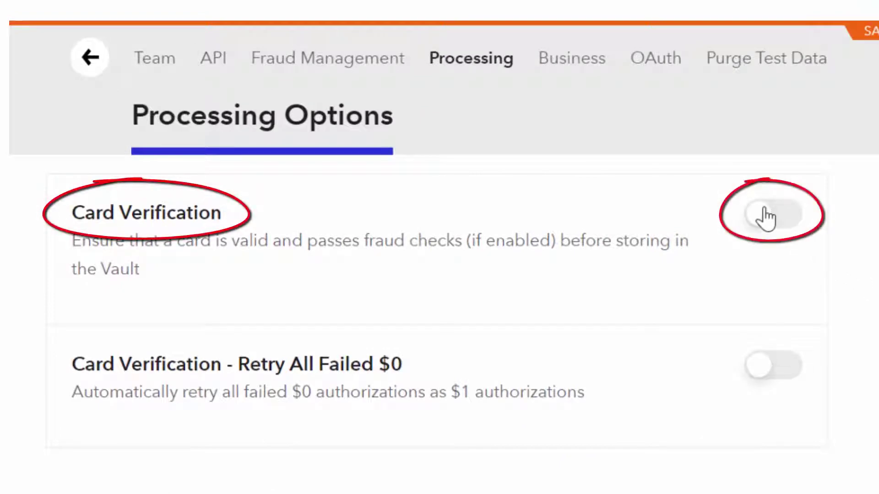
# Step: Enable Card Verification in Braintree's processing options
pyautogui.click(769, 219)
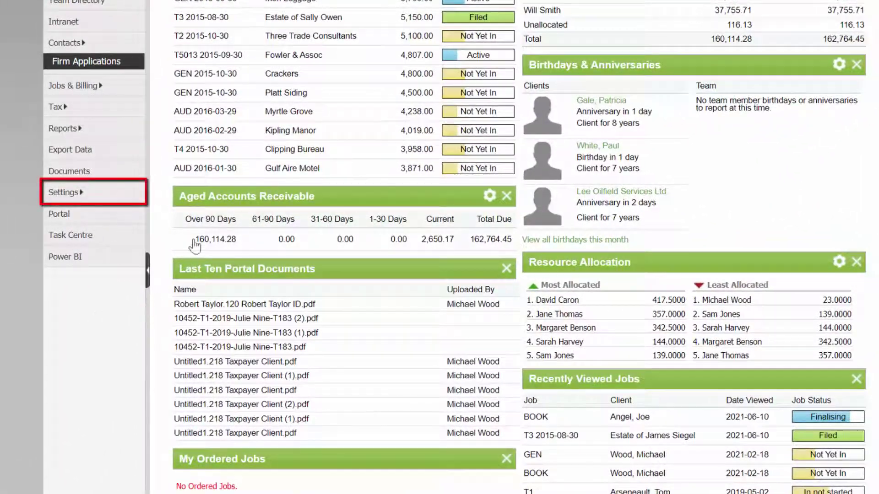
# Step: Tick Allow ePay on invoices in Firm Settings > ePay and start merchant configuration
pyautogui.click(135, 196)
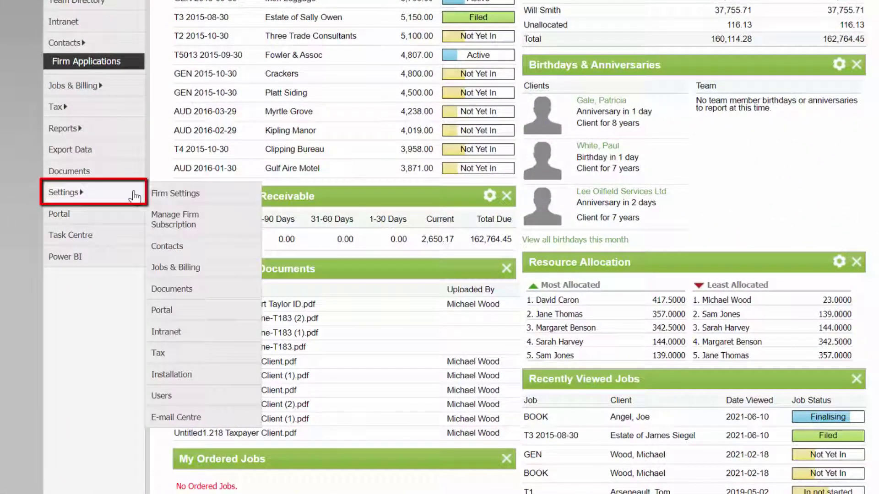
pyautogui.click(163, 196)
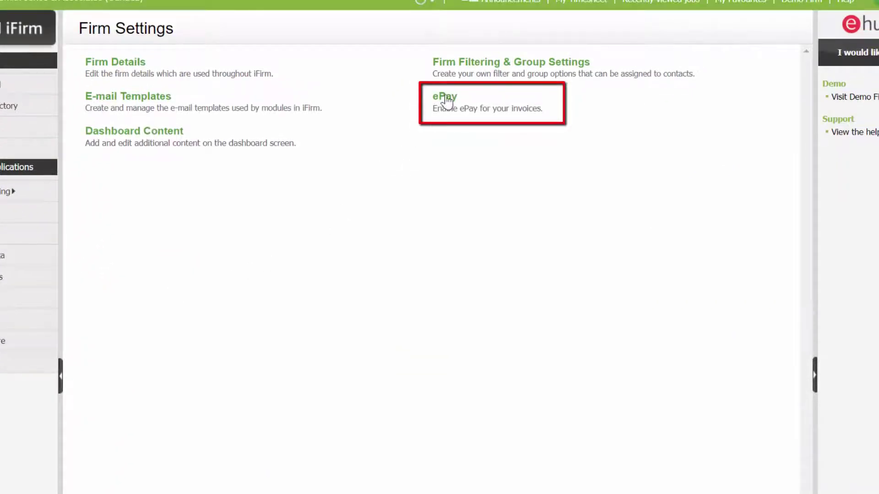
pyautogui.click(446, 98)
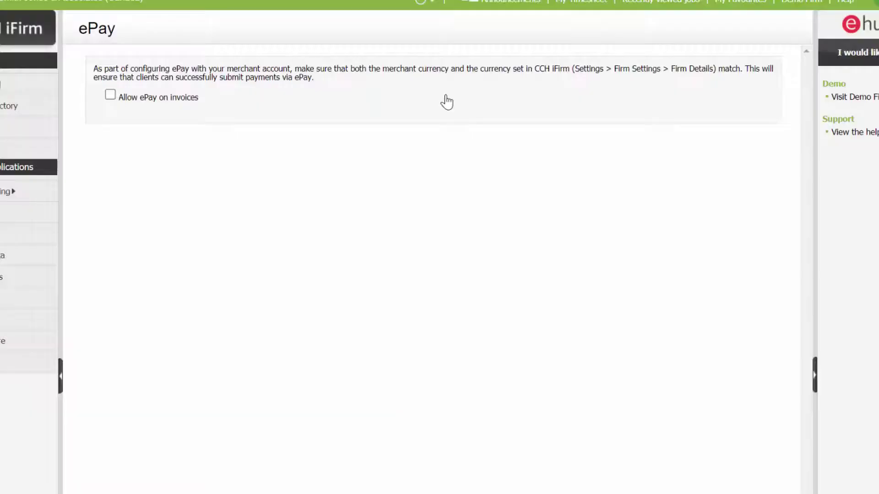
pyautogui.click(110, 97)
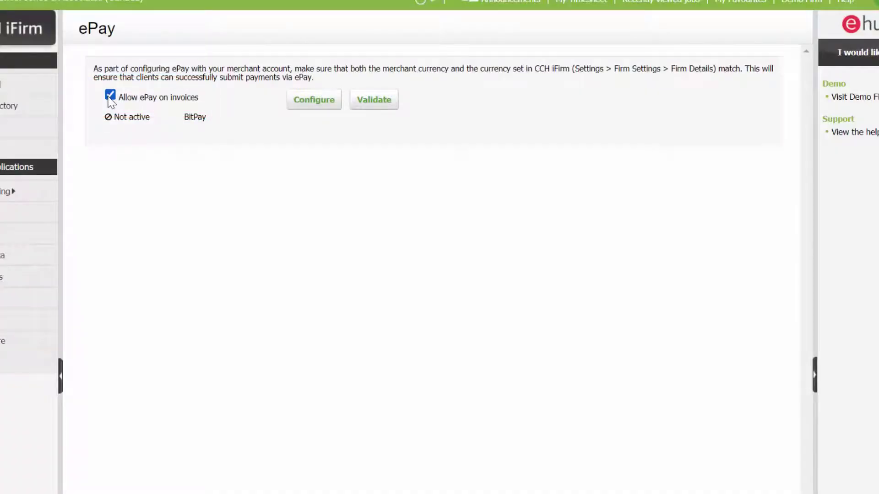
pyautogui.click(314, 101)
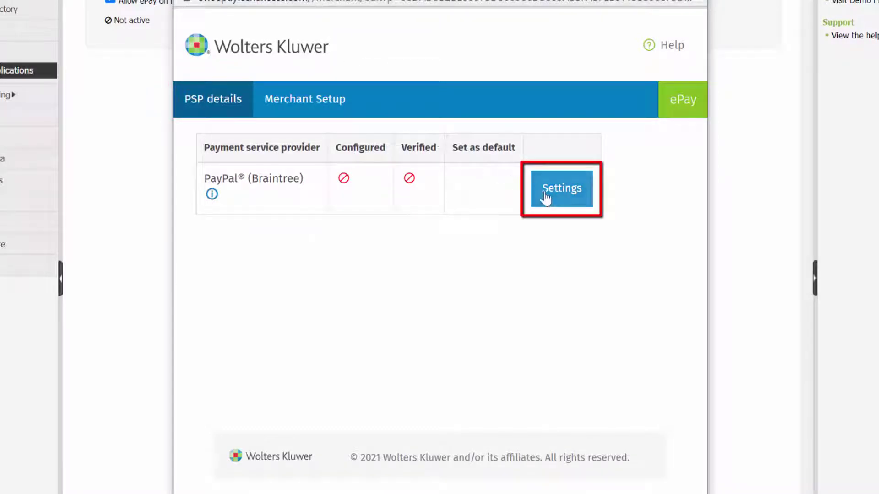
# Step: Submit verified PayPal (Braintree) sandbox credentials as the default provider
pyautogui.click(549, 198)
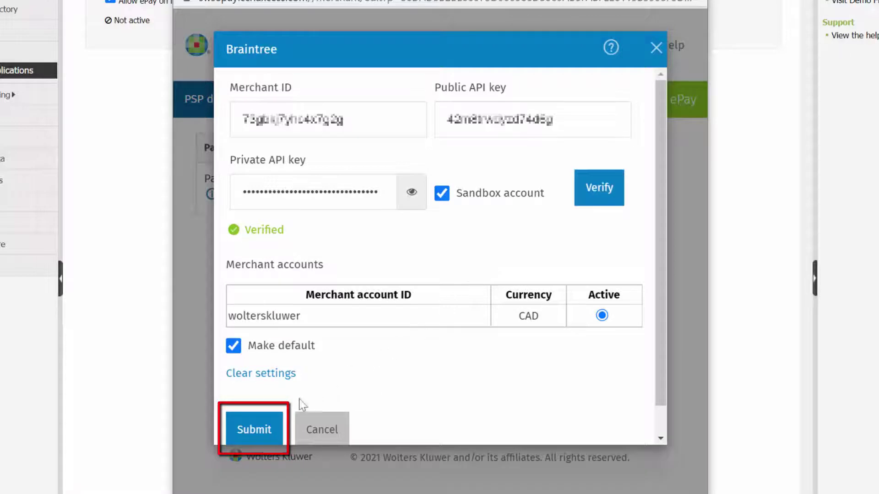
pyautogui.click(241, 430)
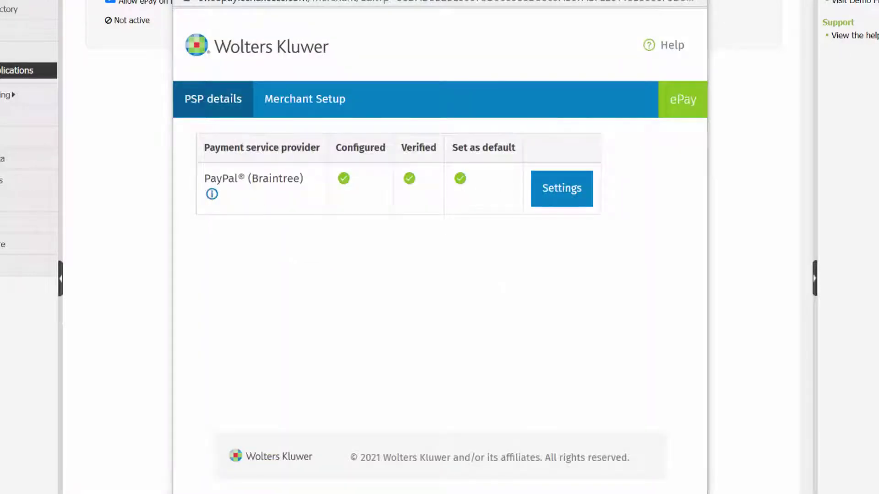
# Step: Show the Merchant Setup page with logo, display name and text-under-logo options
pyautogui.click(344, 102)
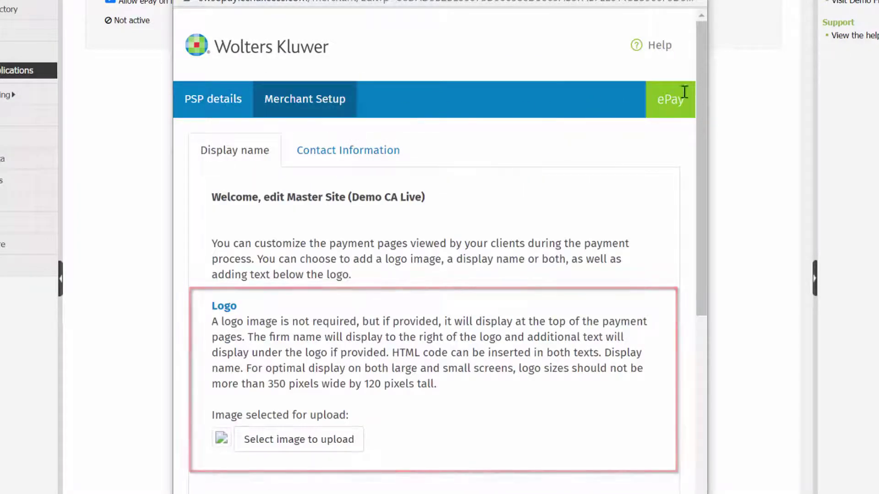
pyautogui.scroll(-6, 693, 275)
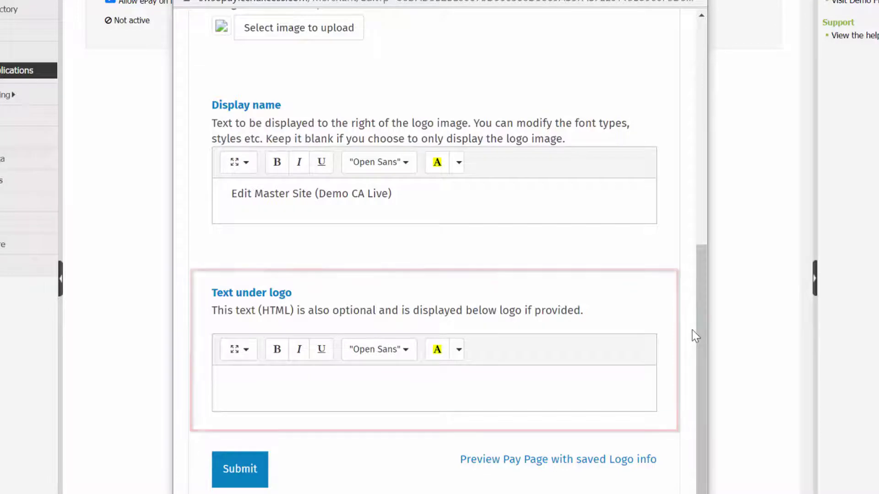
pyautogui.moveTo(699, 323); pyautogui.dragTo(701, 88)
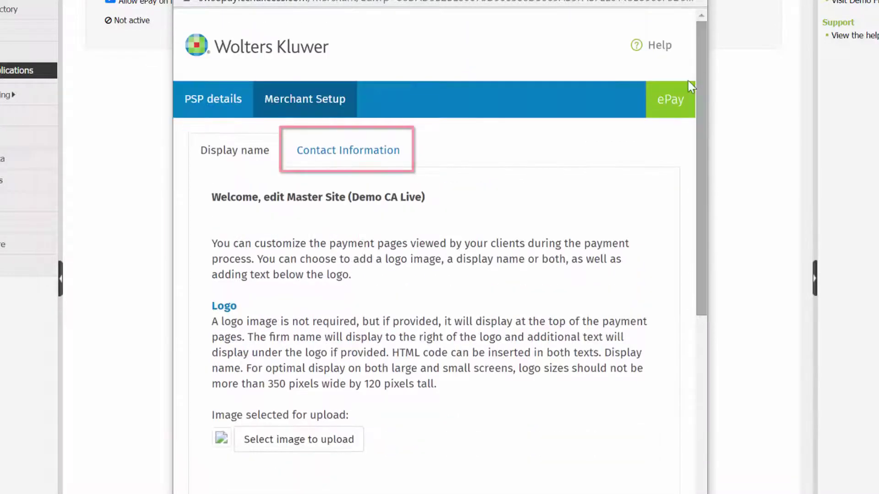
# Step: Submit the merchant business name, contact, telephone and email, and dismiss the confirmation
pyautogui.click(371, 154)
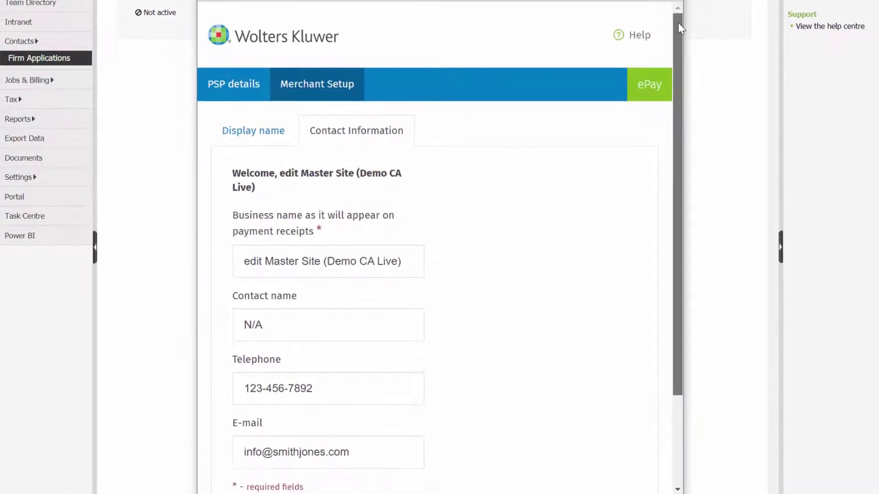
pyautogui.moveTo(677, 27); pyautogui.dragTo(691, 213)
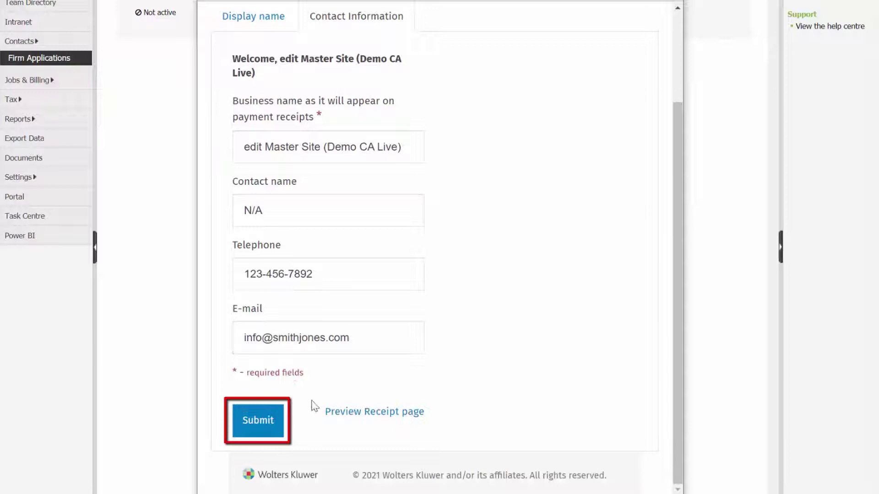
pyautogui.click(264, 428)
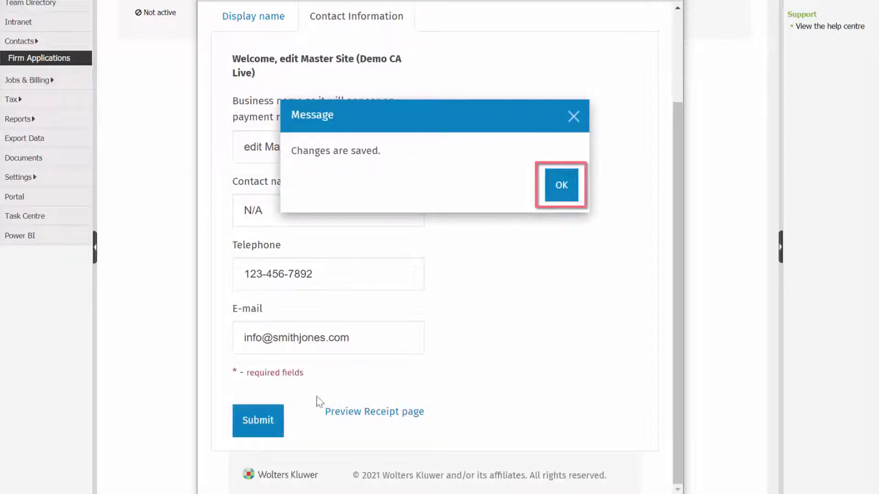
pyautogui.click(579, 186)
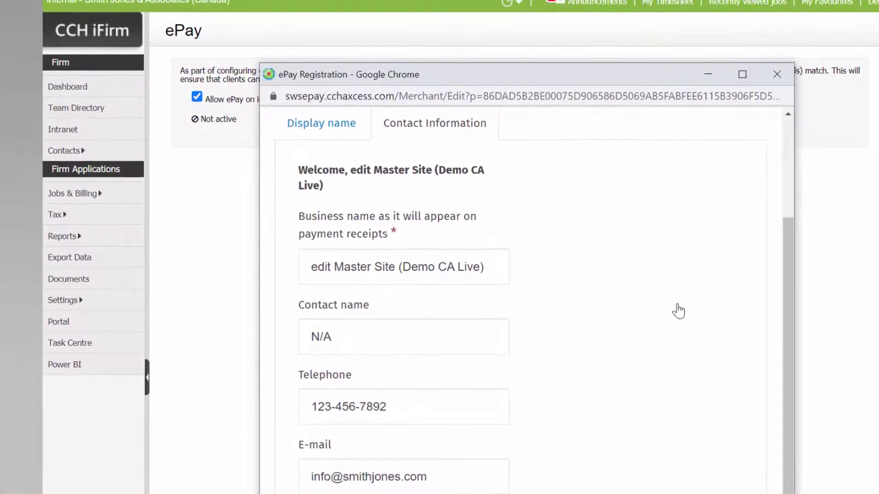
pyautogui.moveTo(20, 176)
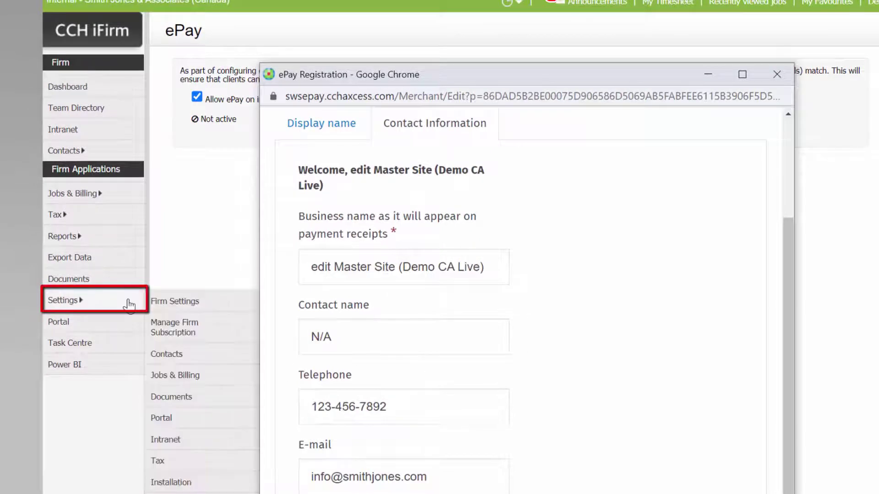
# Step: Check ePay (override) on the MW & Associates billing entity under Jobs & Billing
pyautogui.click(187, 376)
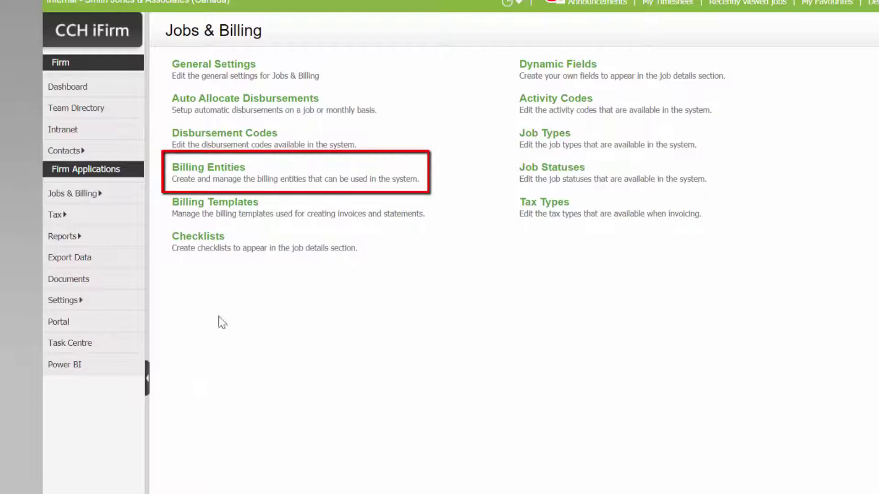
pyautogui.click(231, 176)
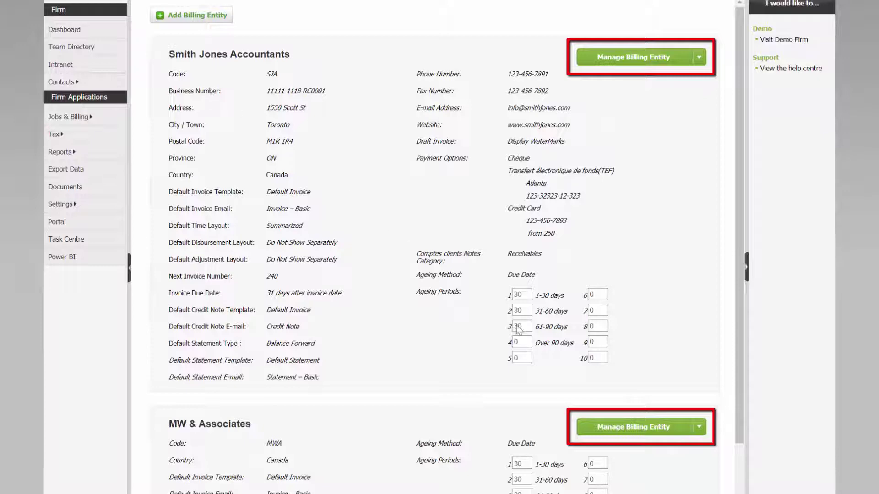
pyautogui.click(634, 424)
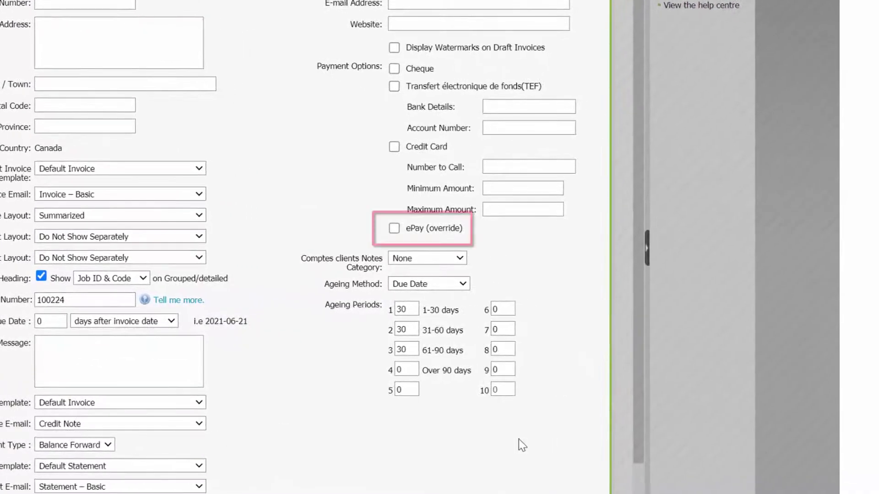
pyautogui.click(394, 228)
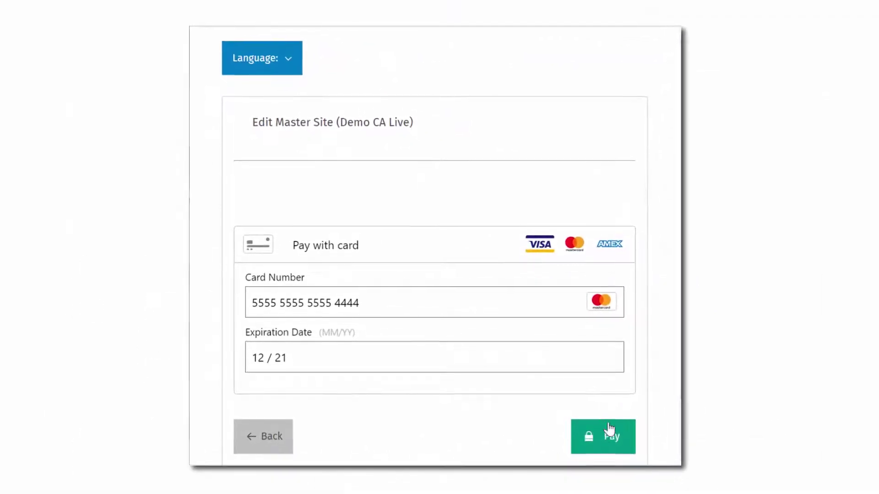
# Step: Pay the invoice with the test card ending in 4444
pyautogui.click(609, 429)
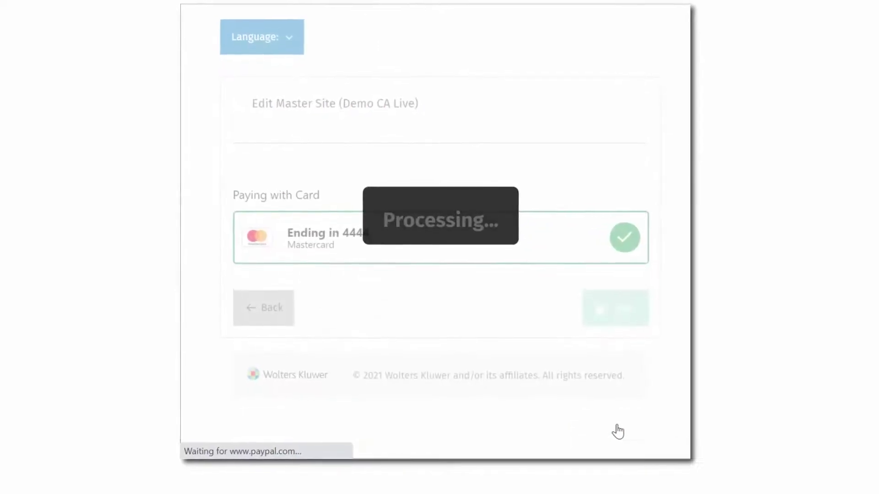